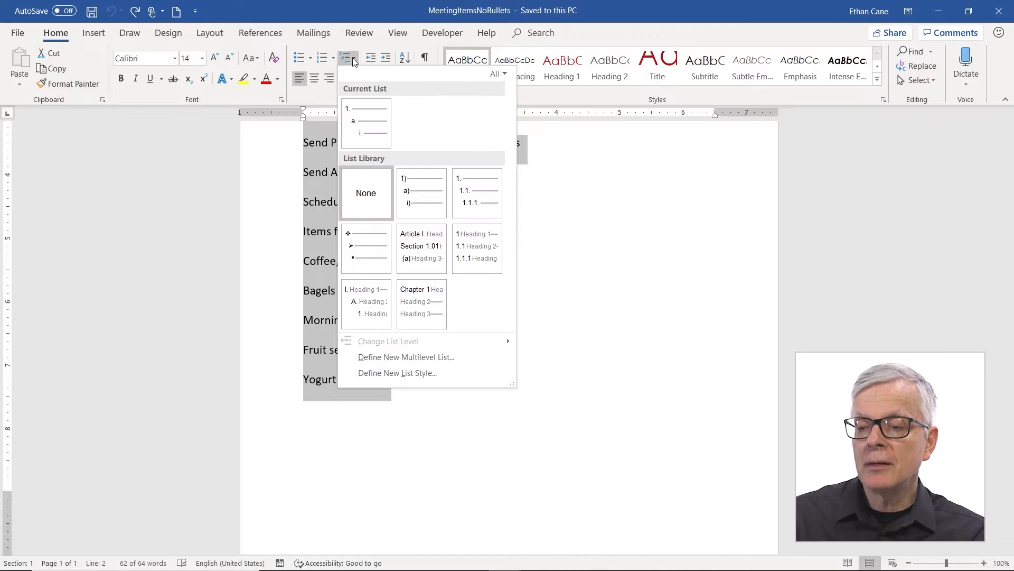
Apply the 1), a), i) multilevel list format from the list library to the selected meeting items
mouse_move(407, 189)
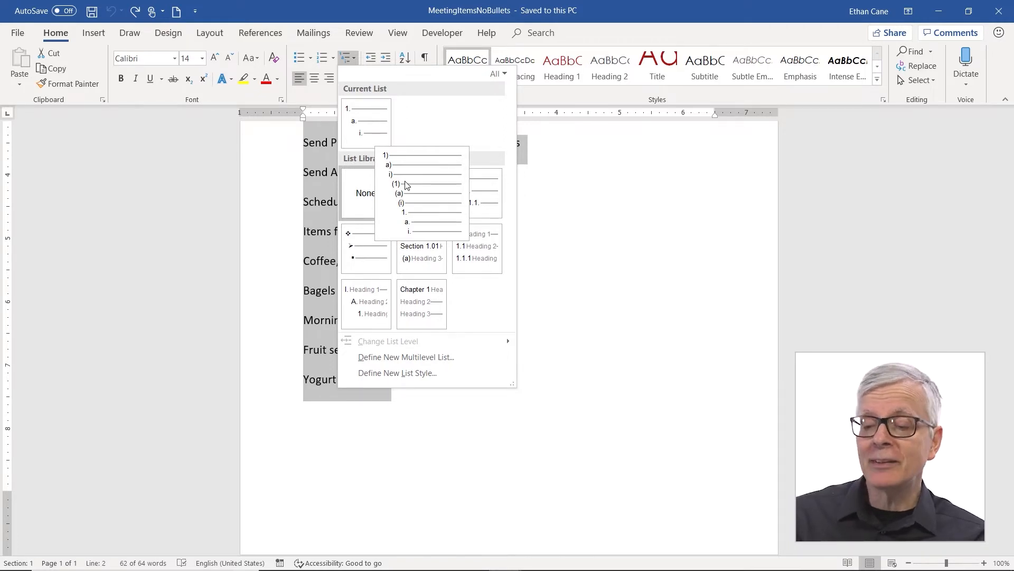
mouse_move(470, 190)
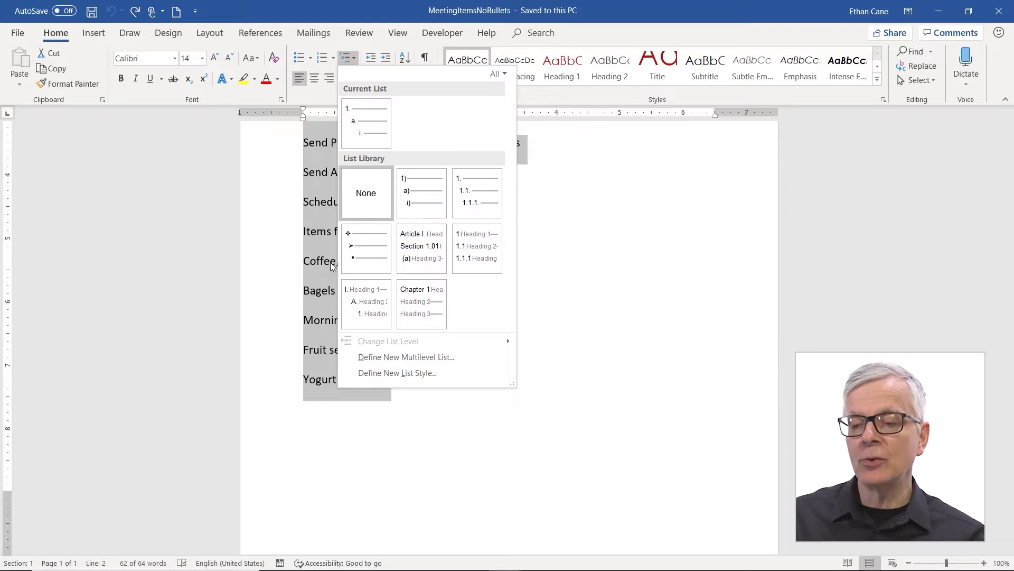
mouse_move(373, 249)
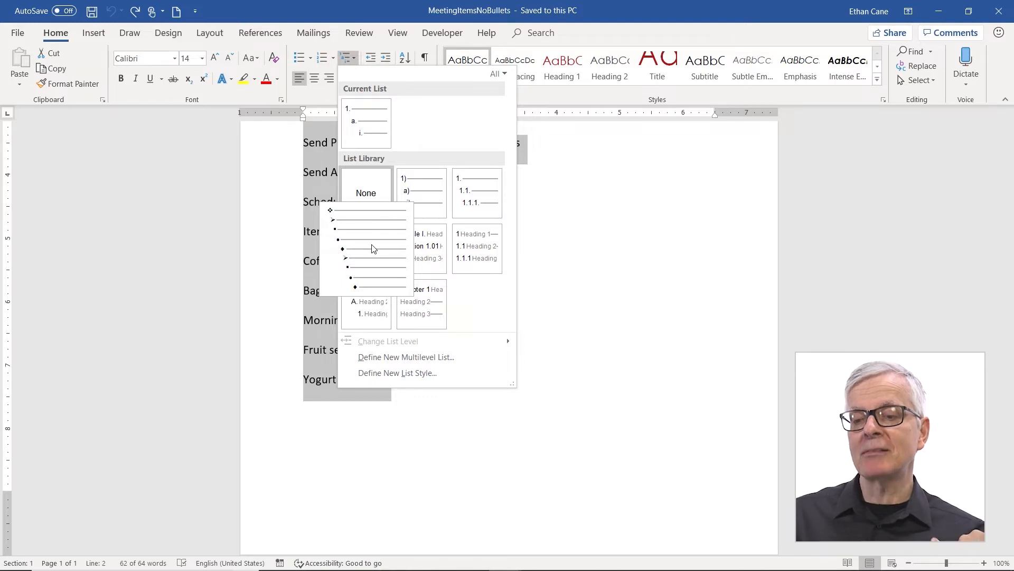
mouse_move(428, 246)
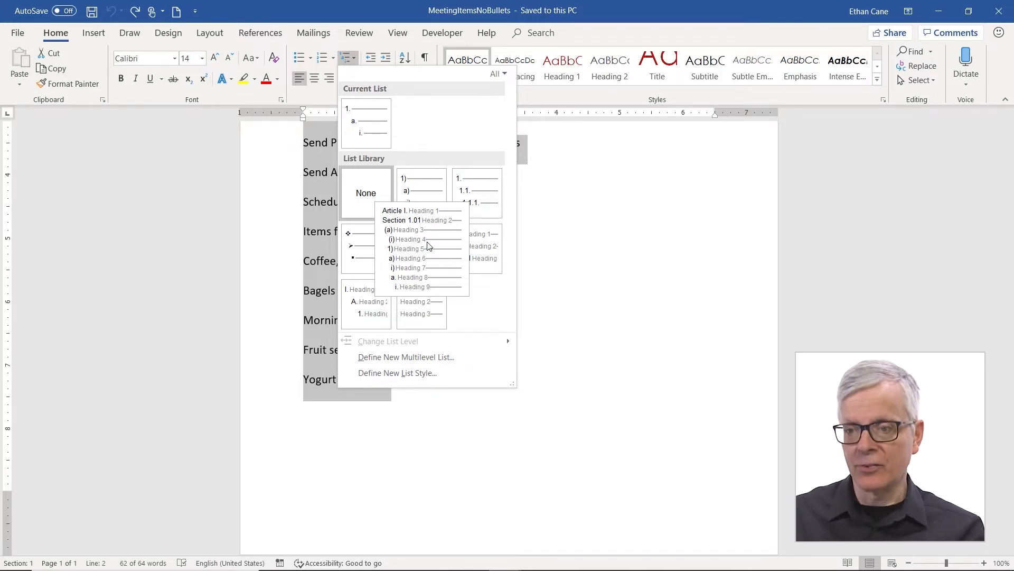
mouse_move(488, 248)
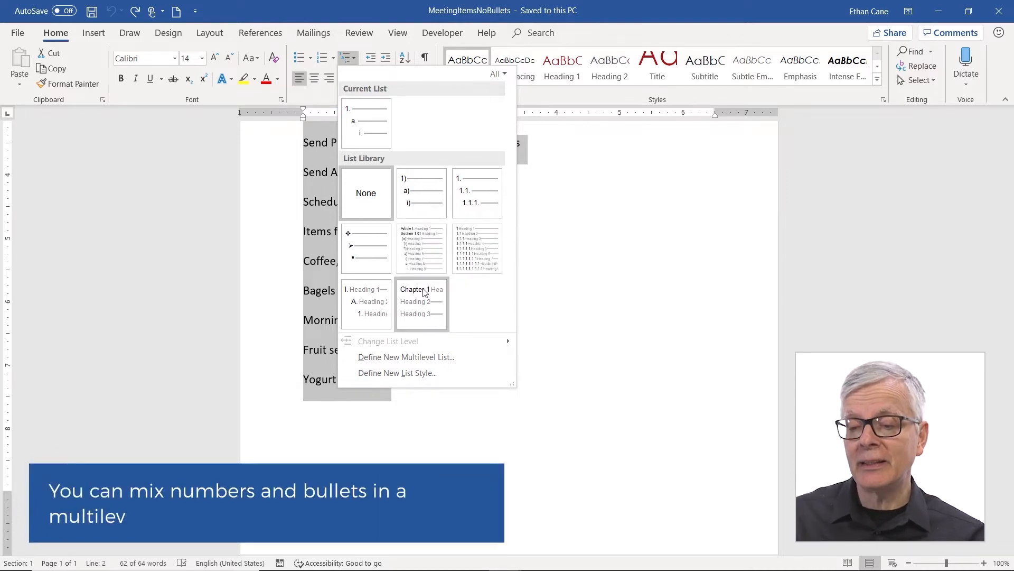
mouse_move(424, 292)
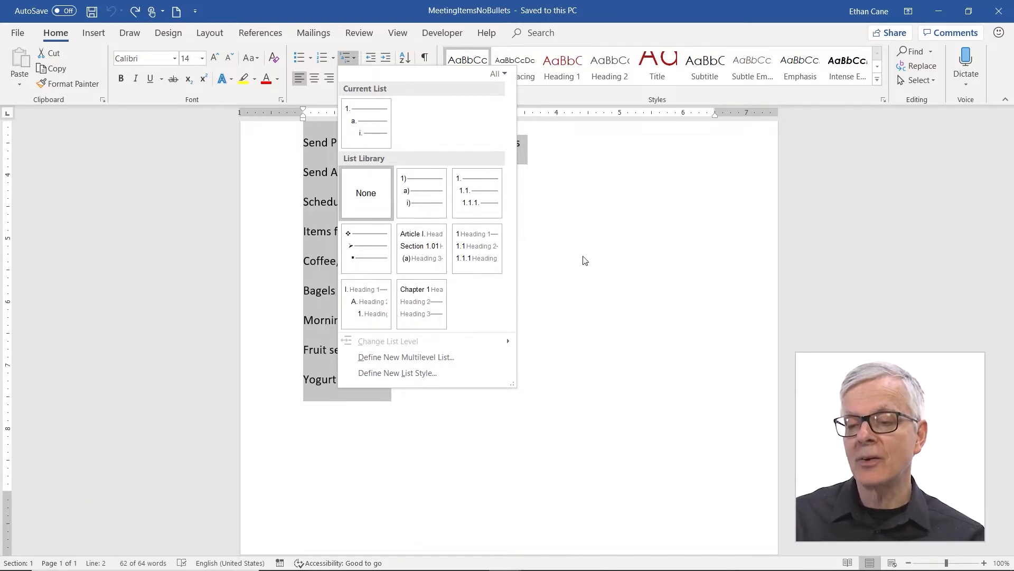
mouse_move(437, 188)
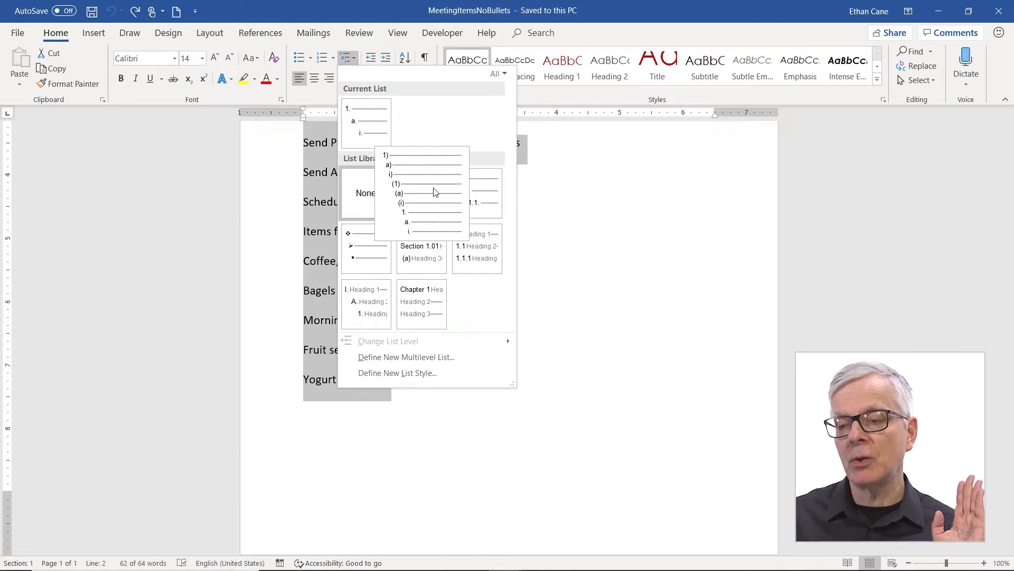
click(433, 191)
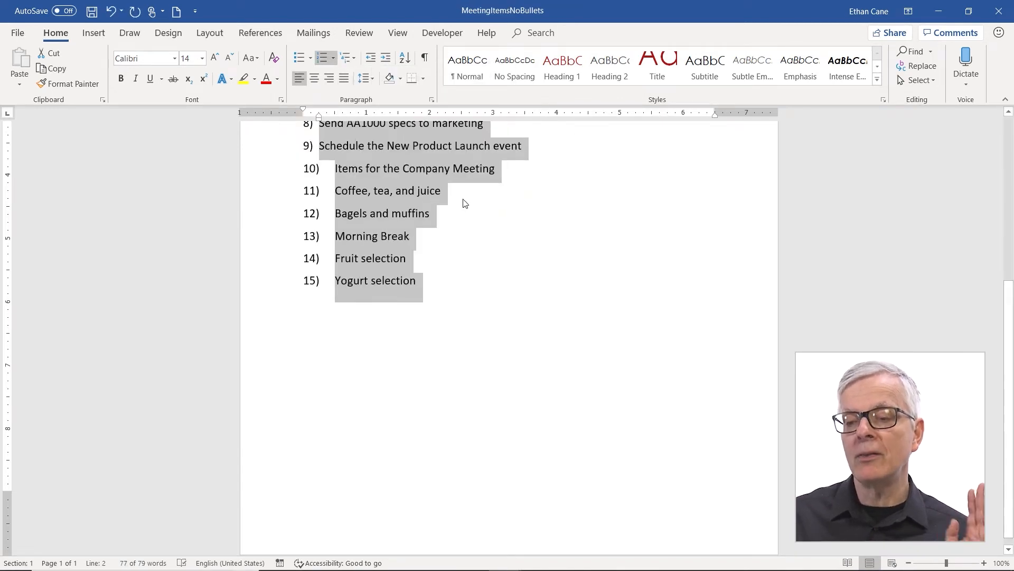
scroll(465, 206, up, 4)
scroll(466, 209, down, 1)
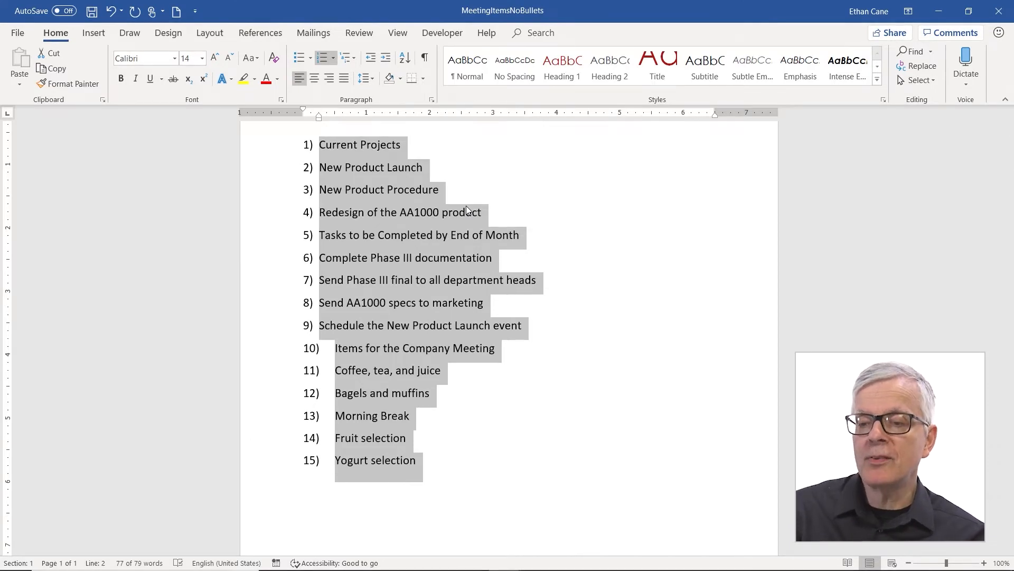
Demote New Product Launch, New Product Procedure and Redesign of the AA1000 product to the second list level under Current Projects
click(325, 174)
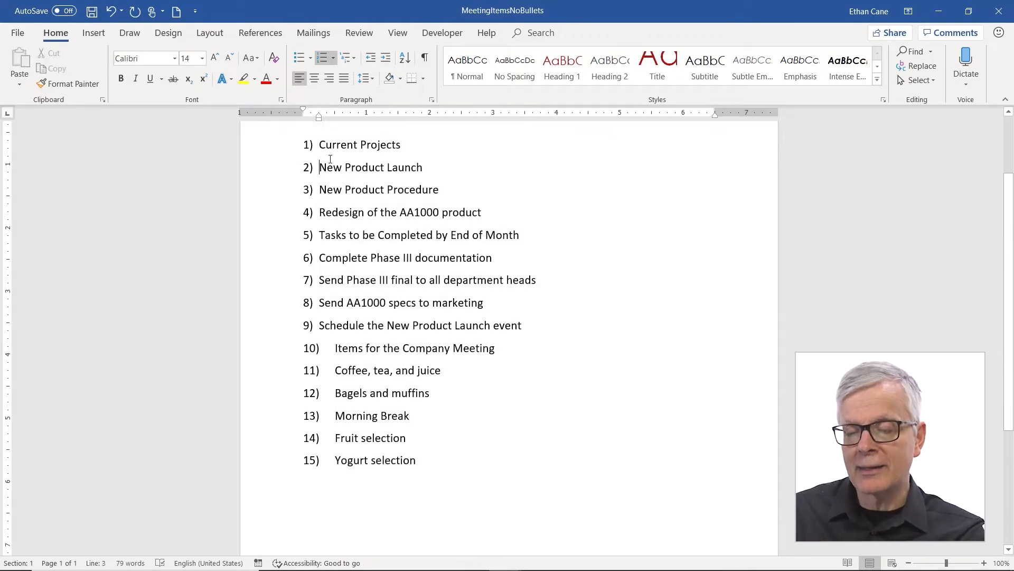
key(Tab)
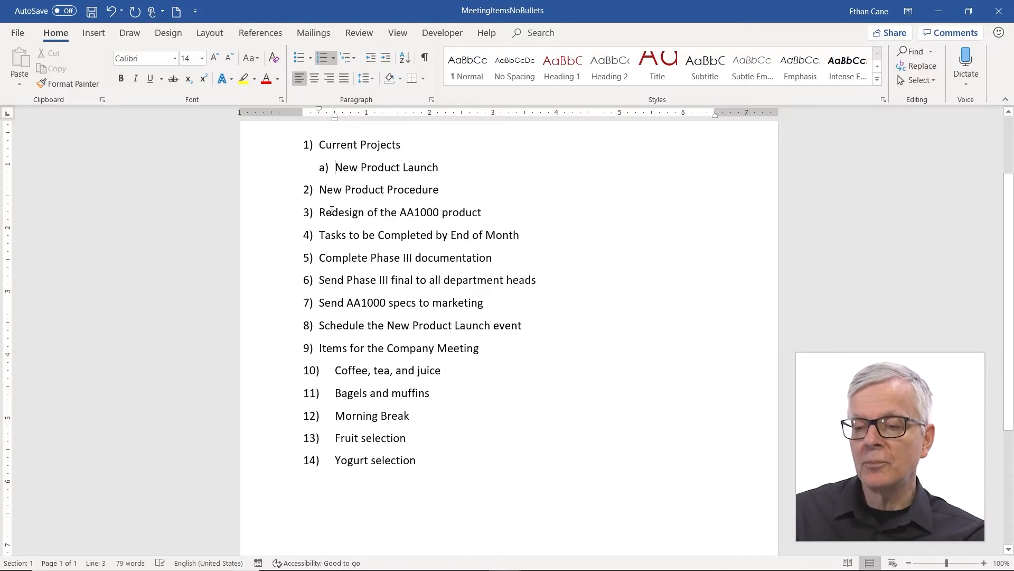
drag(320, 191, 400, 214)
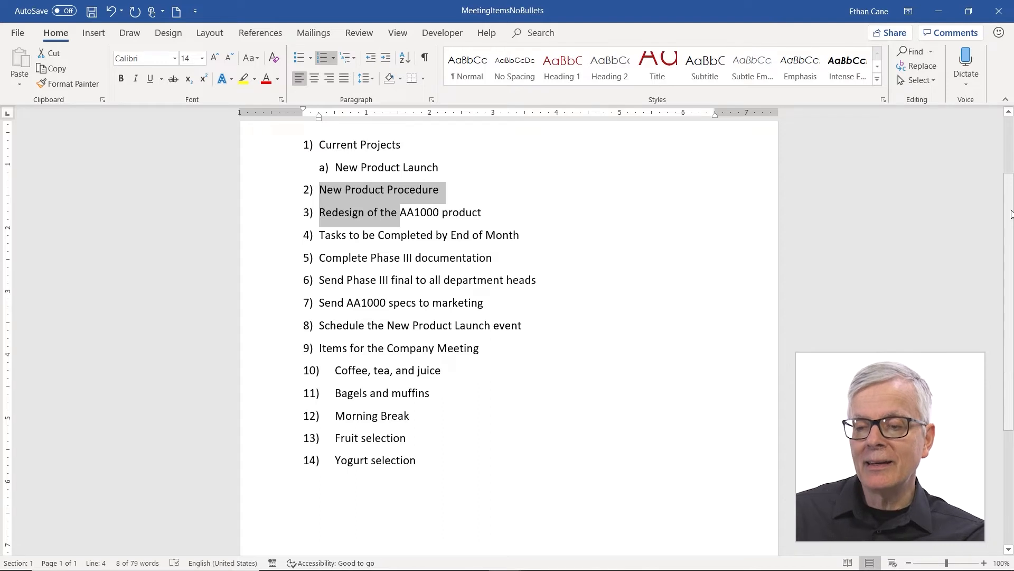
key(Tab)
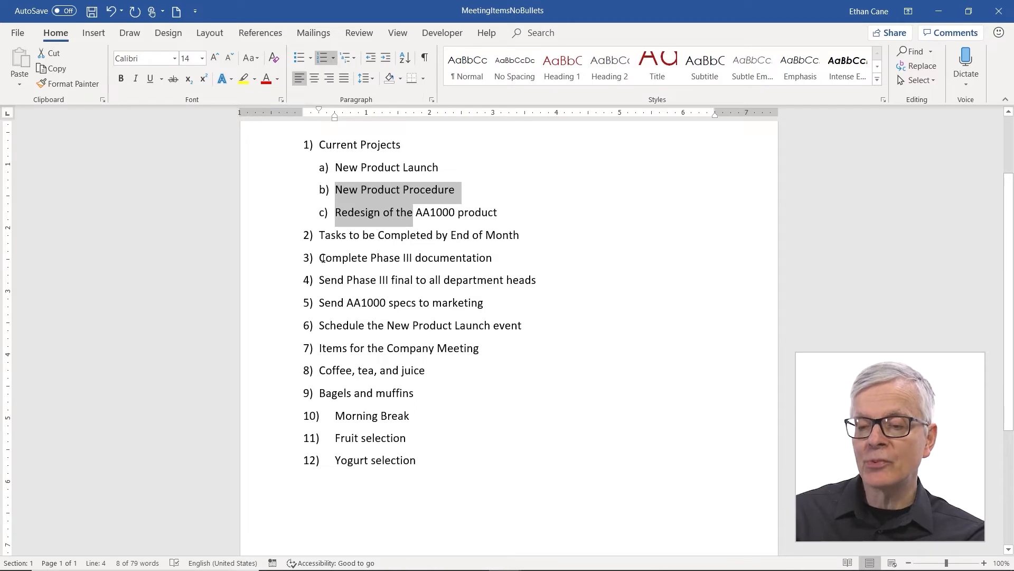
Demote the four items under Tasks to be Completed by End of Month to the second level and Redesign of the AA1000 product to the third
drag(333, 262, 449, 324)
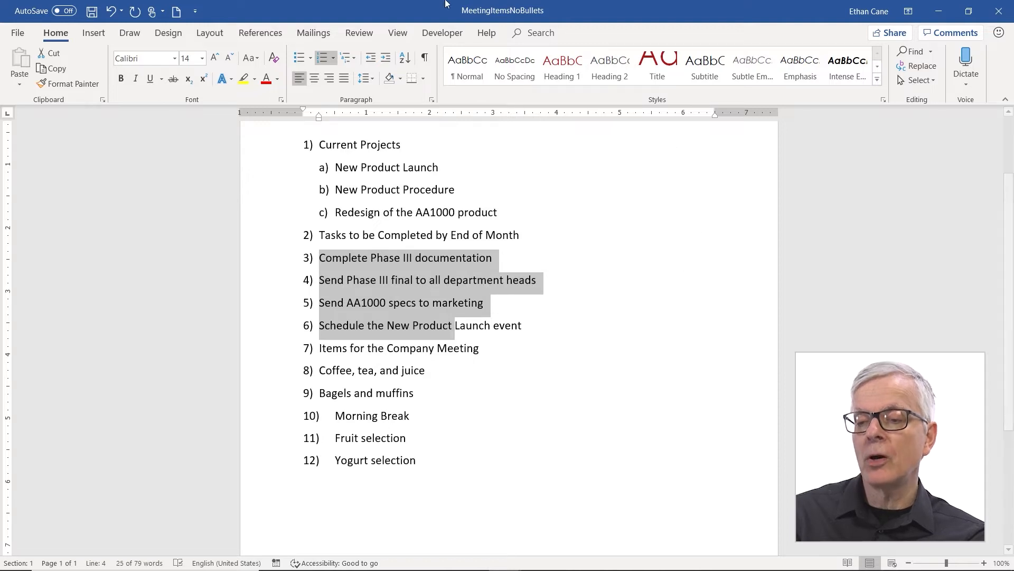
click(386, 64)
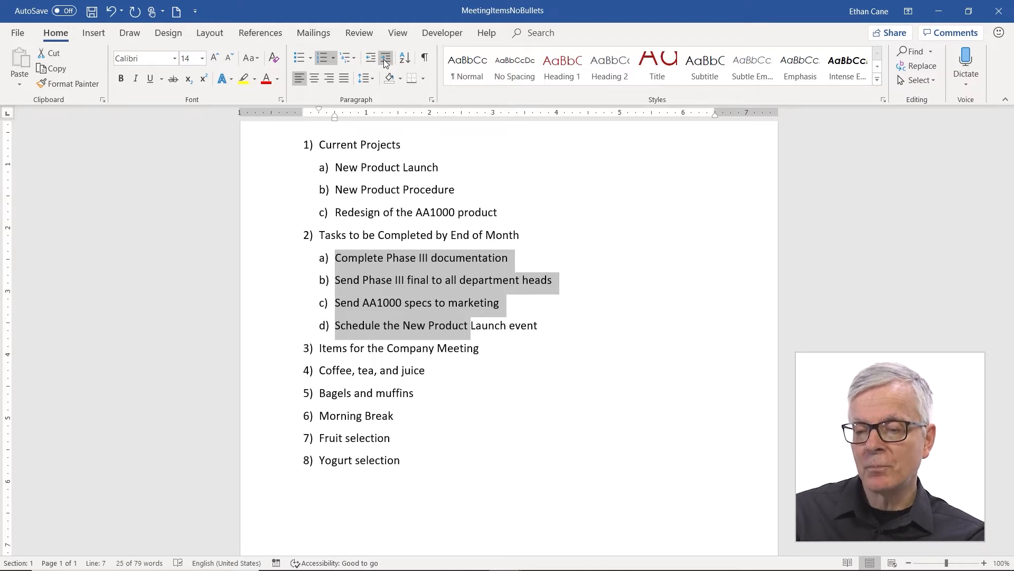
click(337, 306)
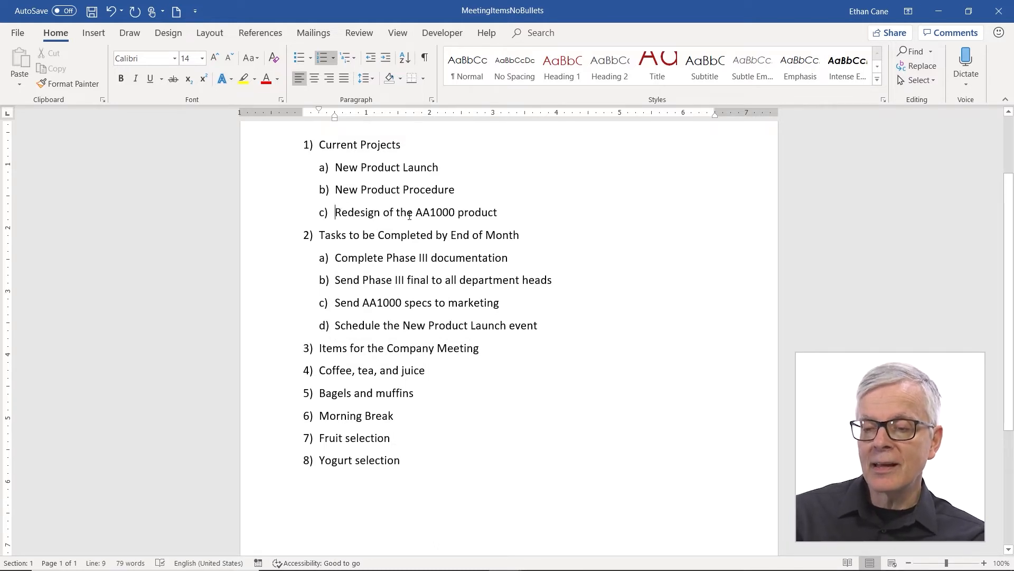
click(387, 58)
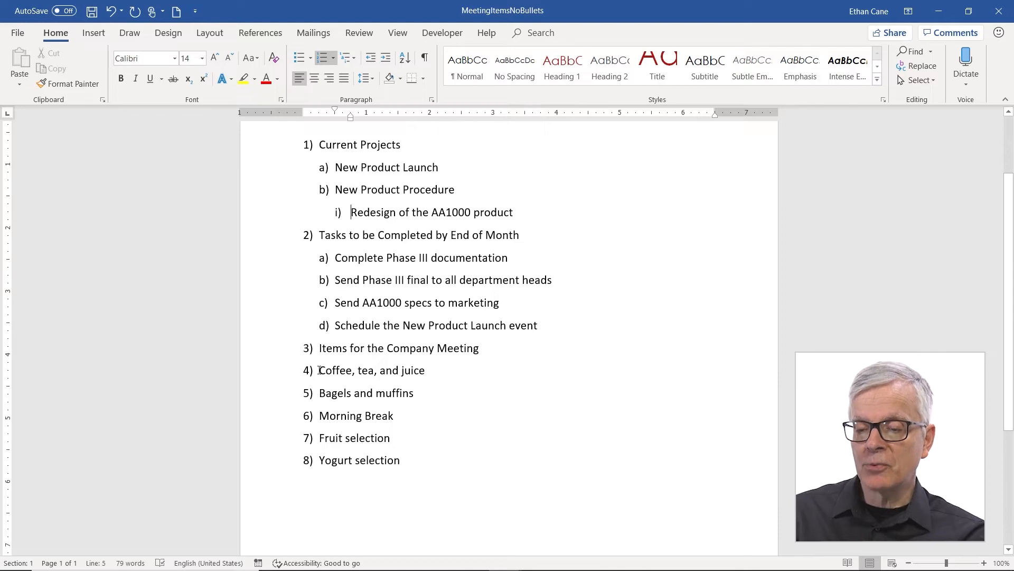
Demote the five items from Coffee, tea, and juice through Yogurt selection to the second level under Items for the Company Meeting
drag(343, 380, 376, 392)
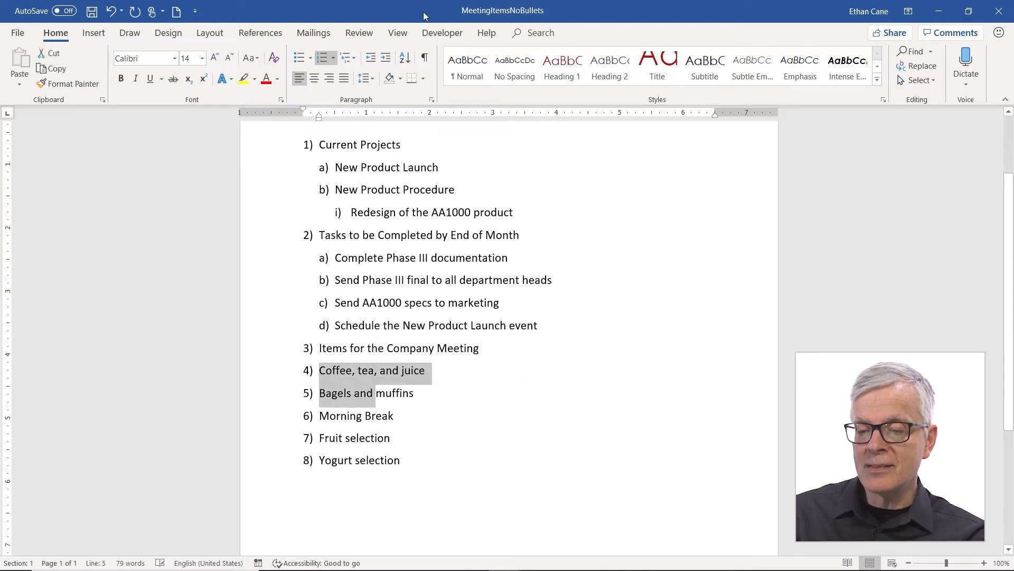
click(365, 416)
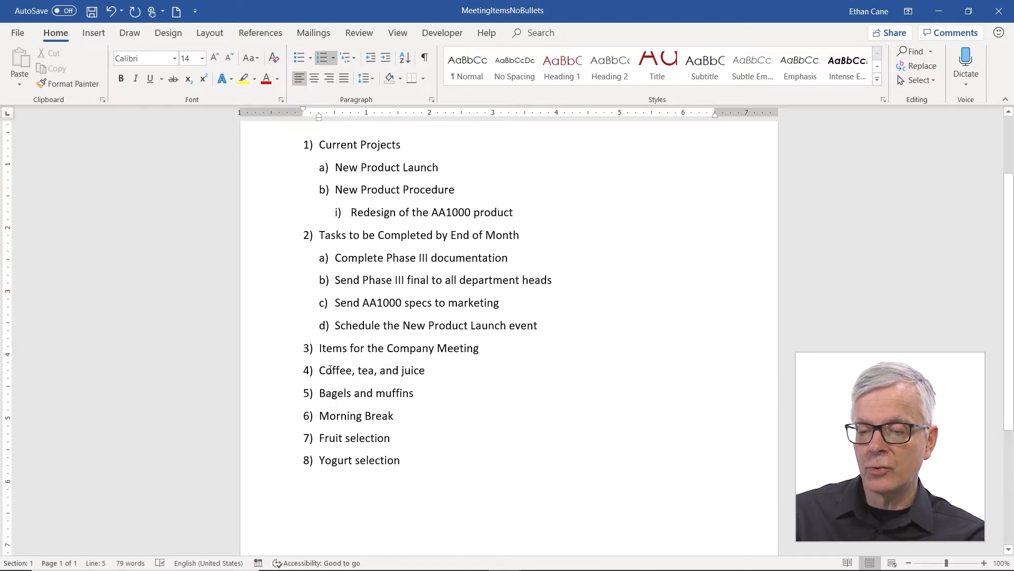
drag(320, 370, 400, 458)
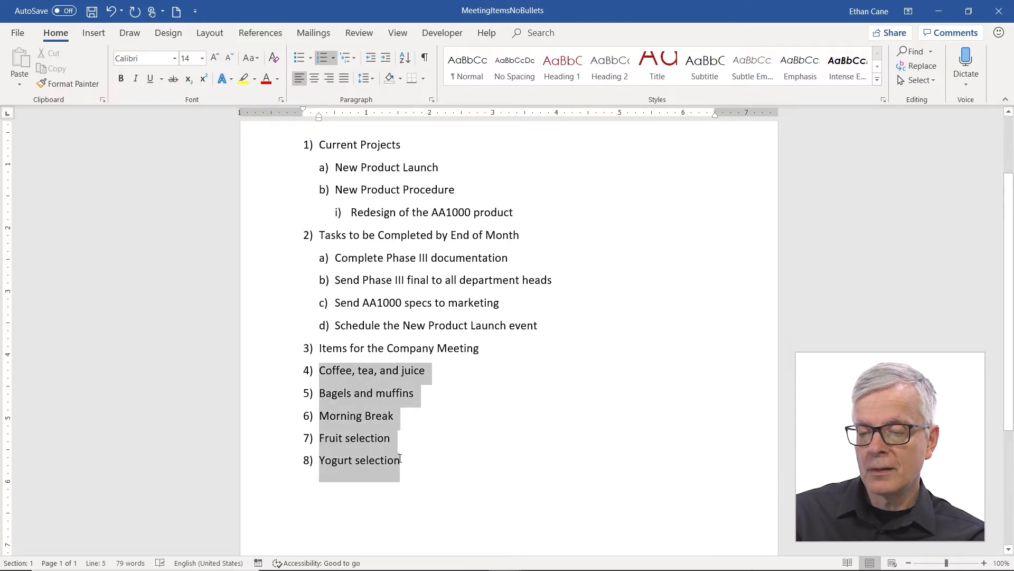
click(385, 57)
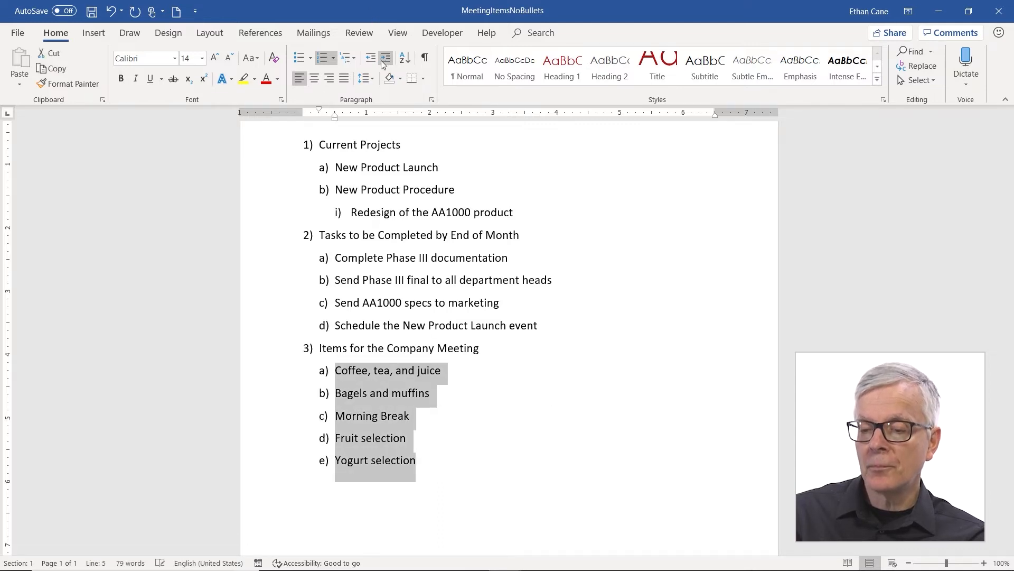
click(446, 459)
drag(446, 458, 312, 150)
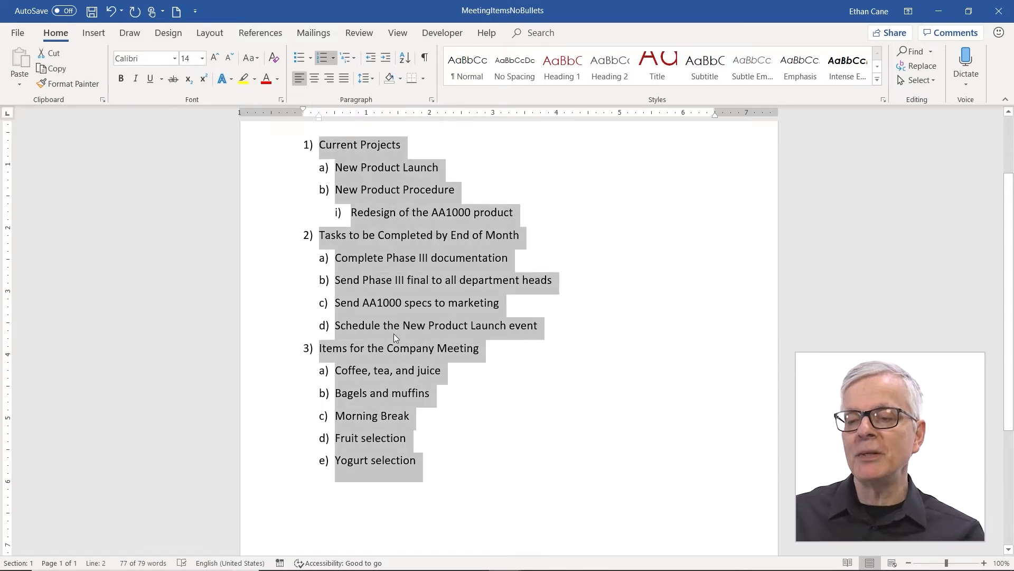
scroll(404, 332, up, 1)
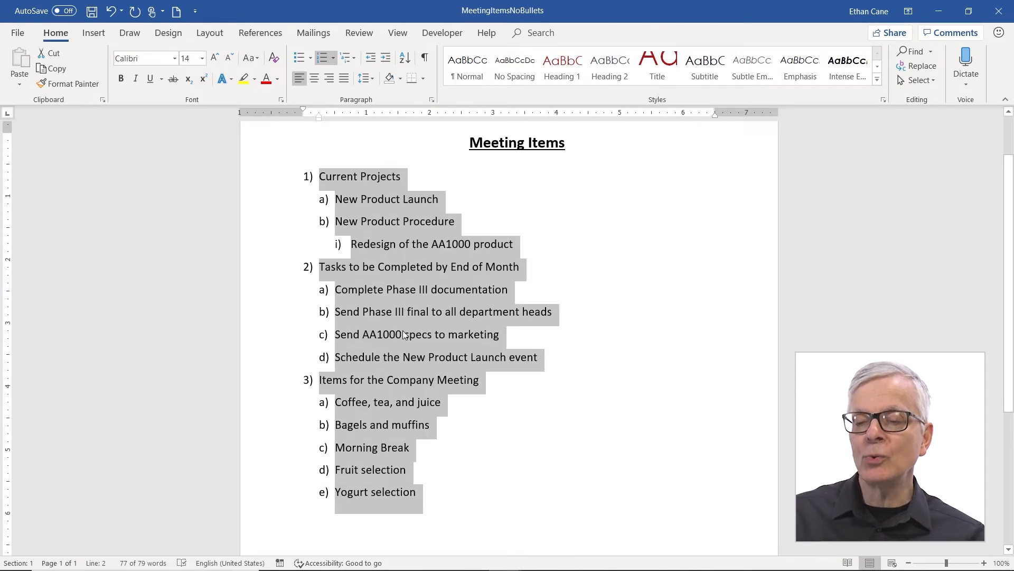
click(473, 148)
drag(473, 150, 526, 268)
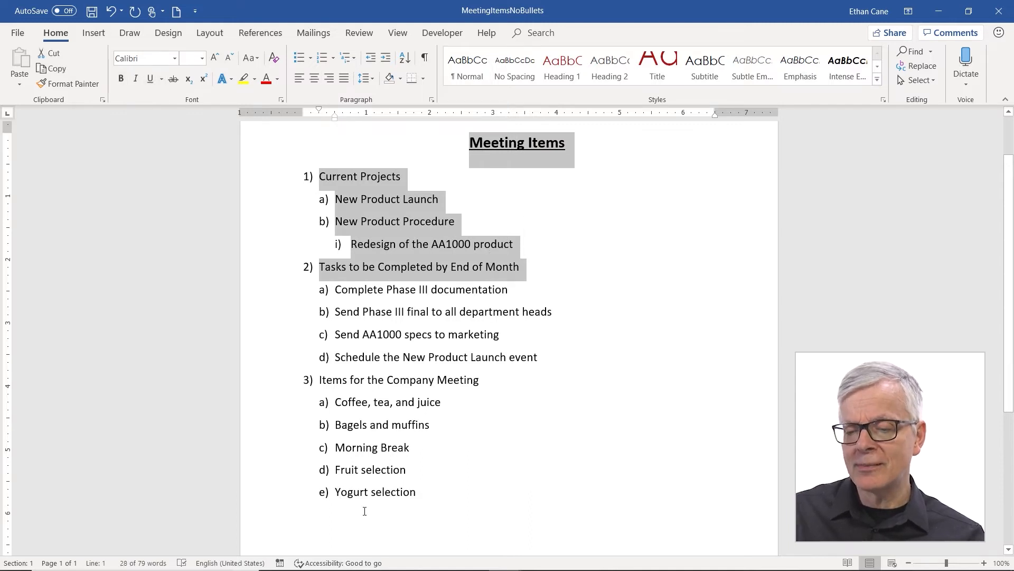
click(411, 524)
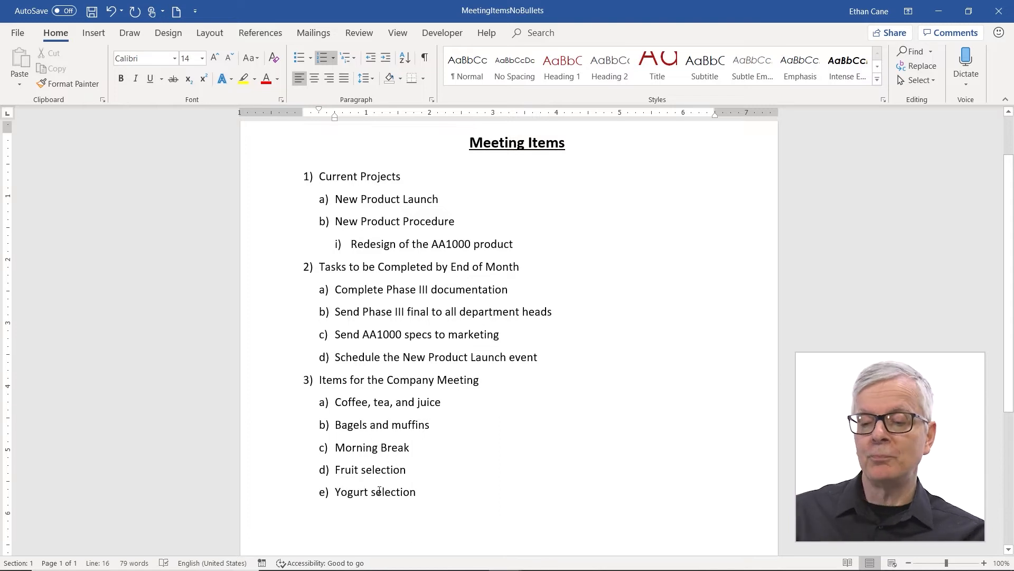
Start defining a new multilevel list for all items below the Meeting Items heading and set the level 1 number font style to Bold
drag(282, 500, 222, 186)
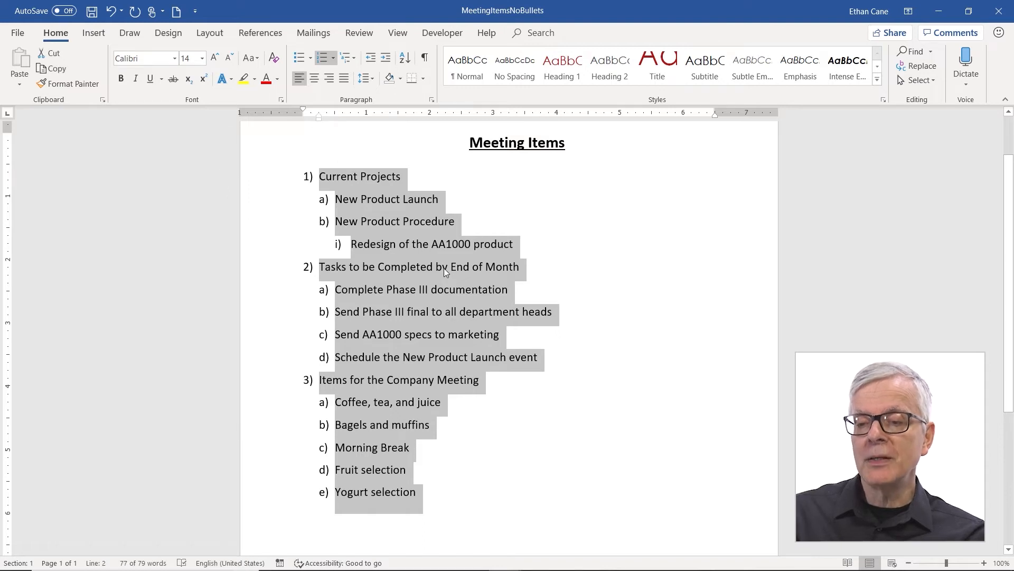
click(355, 57)
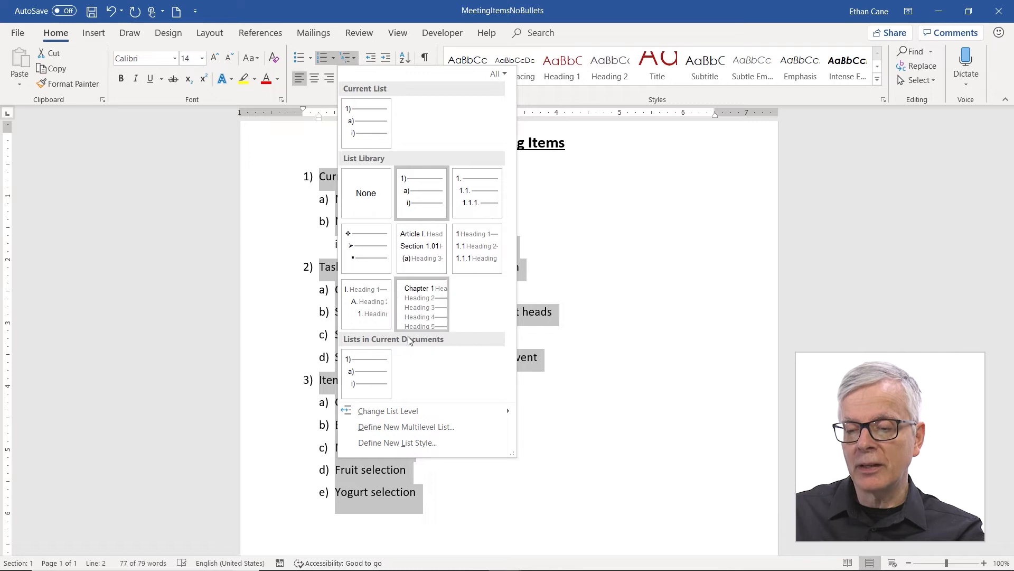
mouse_move(412, 411)
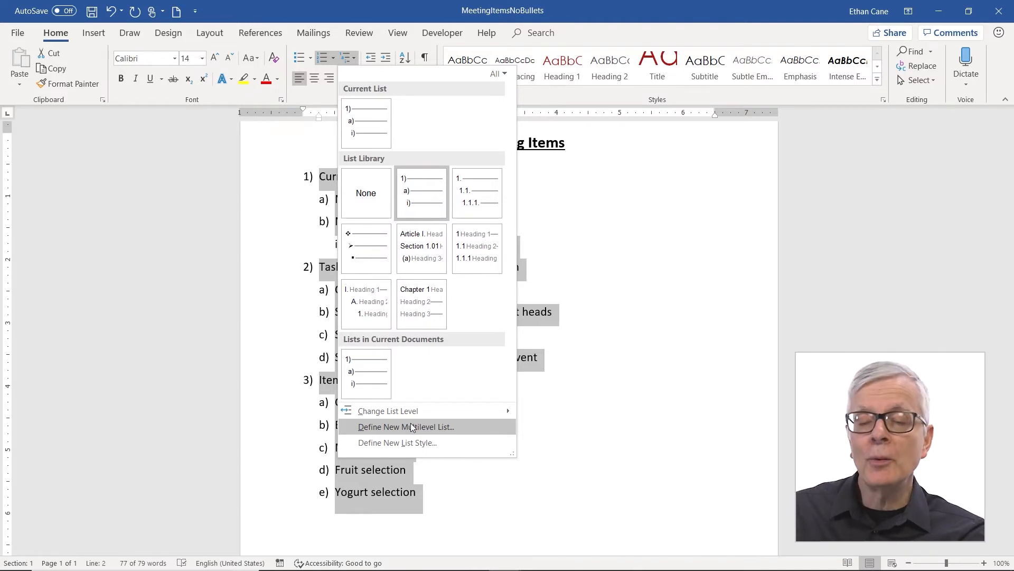
click(412, 427)
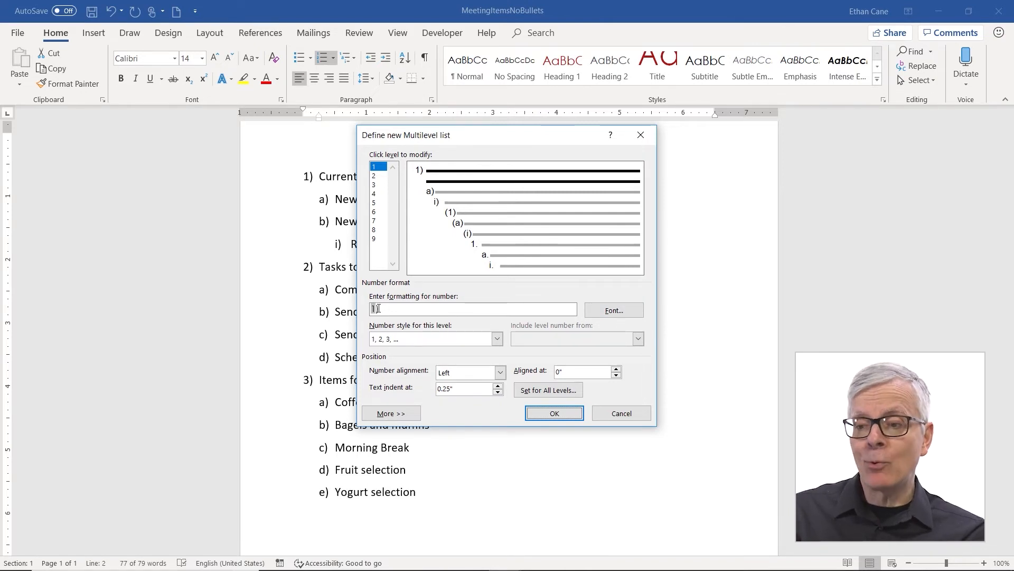
click(629, 312)
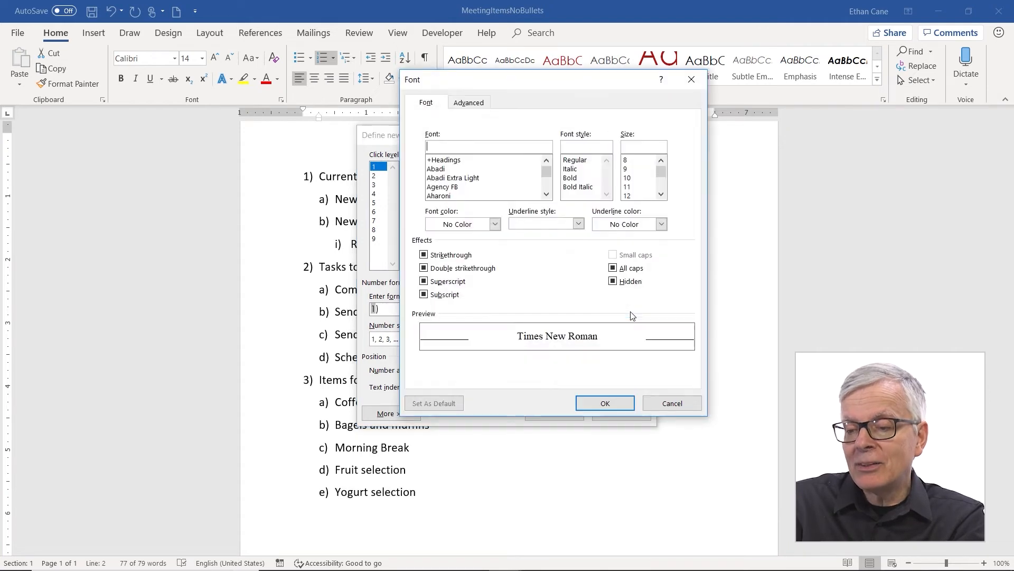
click(581, 178)
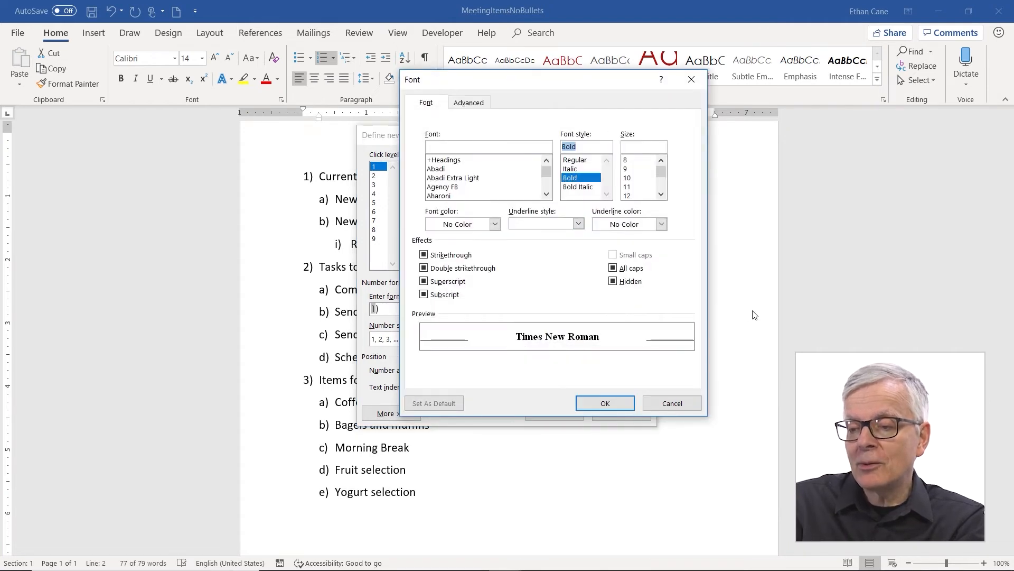
click(599, 402)
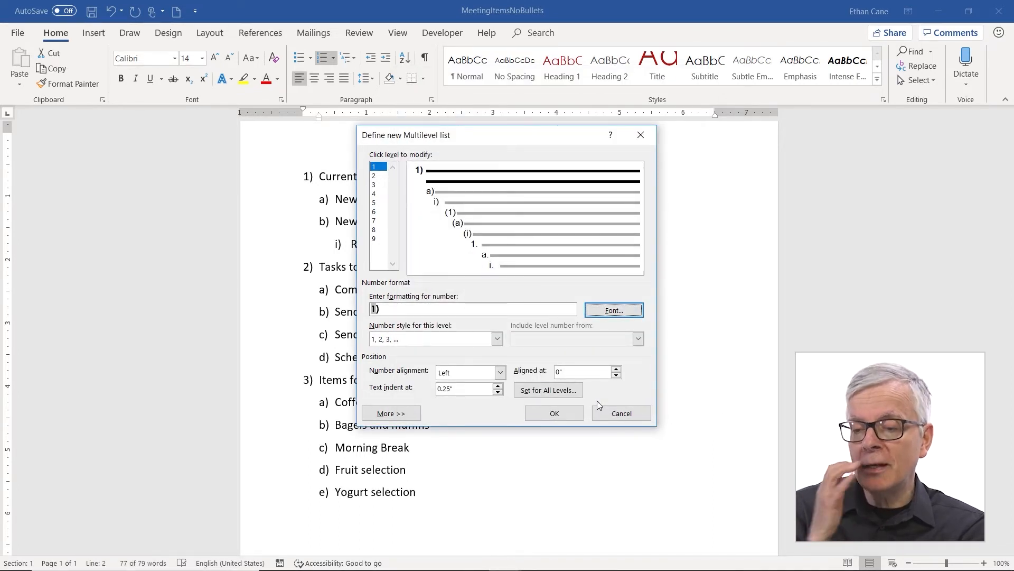
click(497, 338)
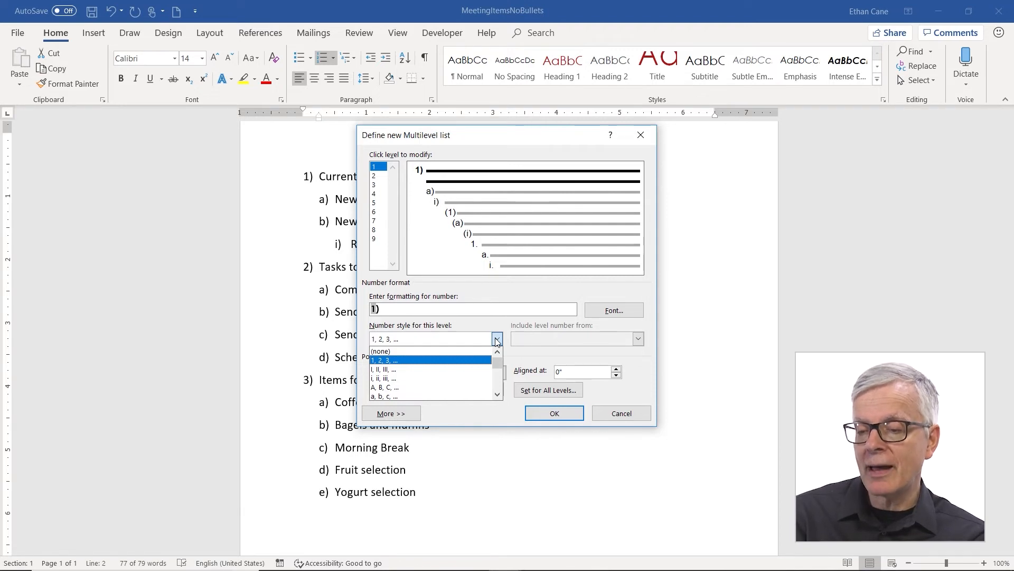
click(545, 343)
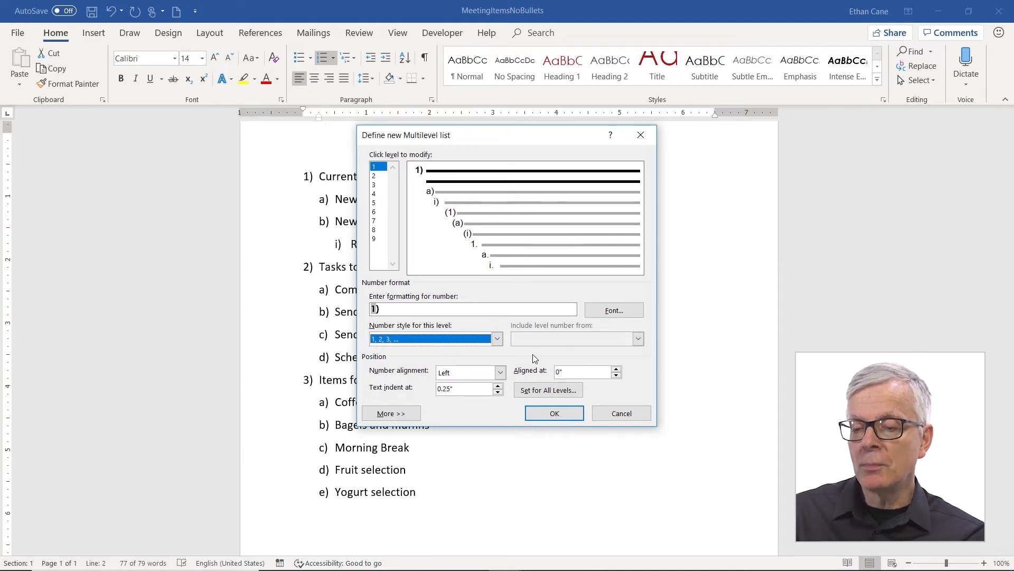
click(500, 373)
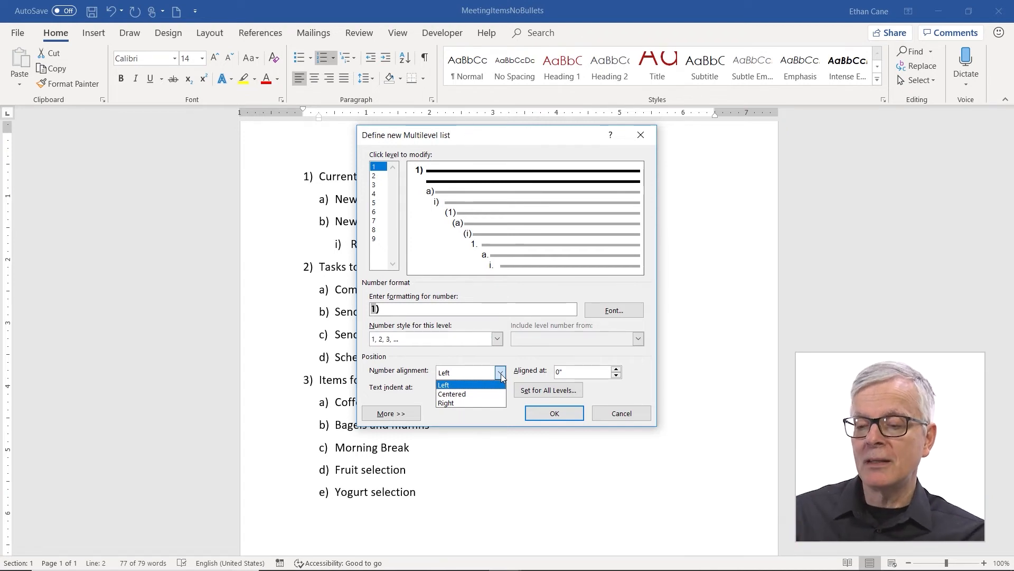
click(520, 368)
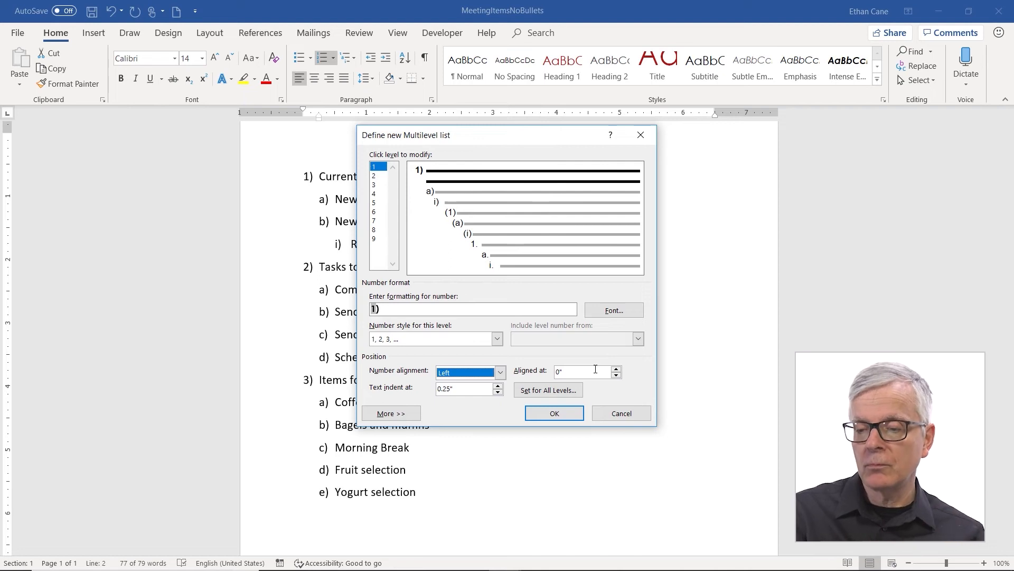
Set the level 1 text indent to 0.4" and apply the positions to all levels with a 0.25" additional indent per level
click(497, 386)
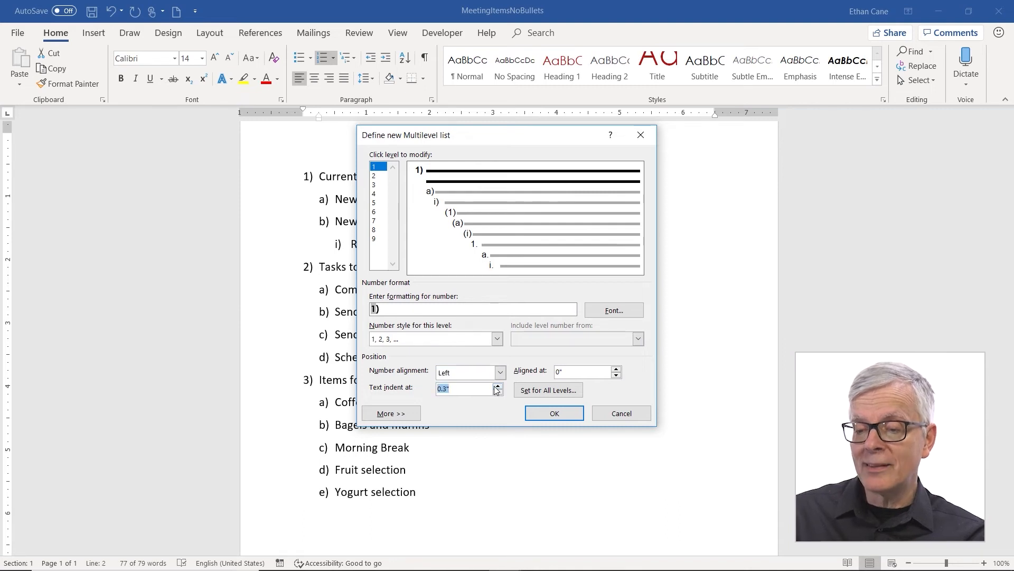
click(497, 387)
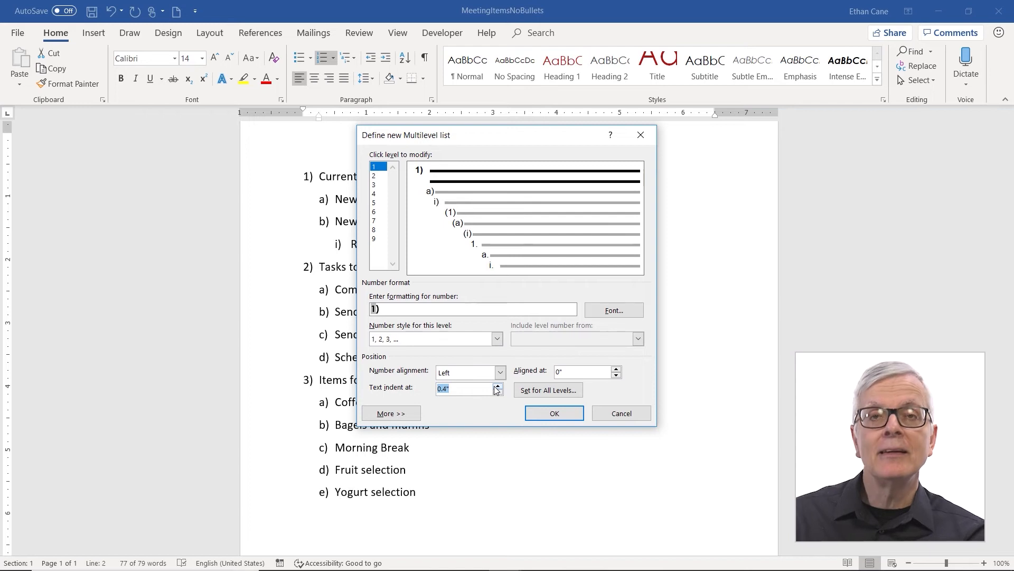
click(544, 395)
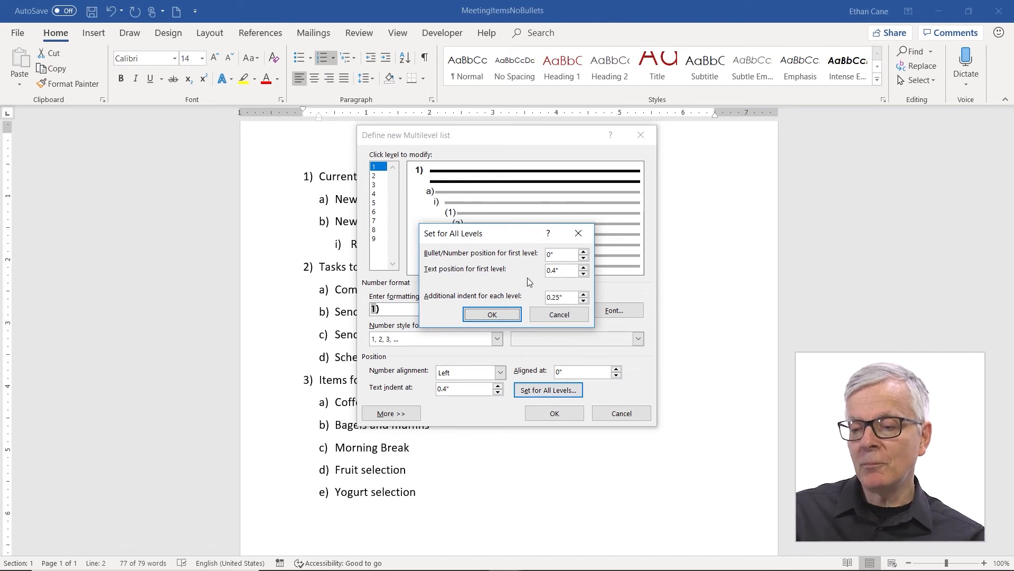
click(488, 319)
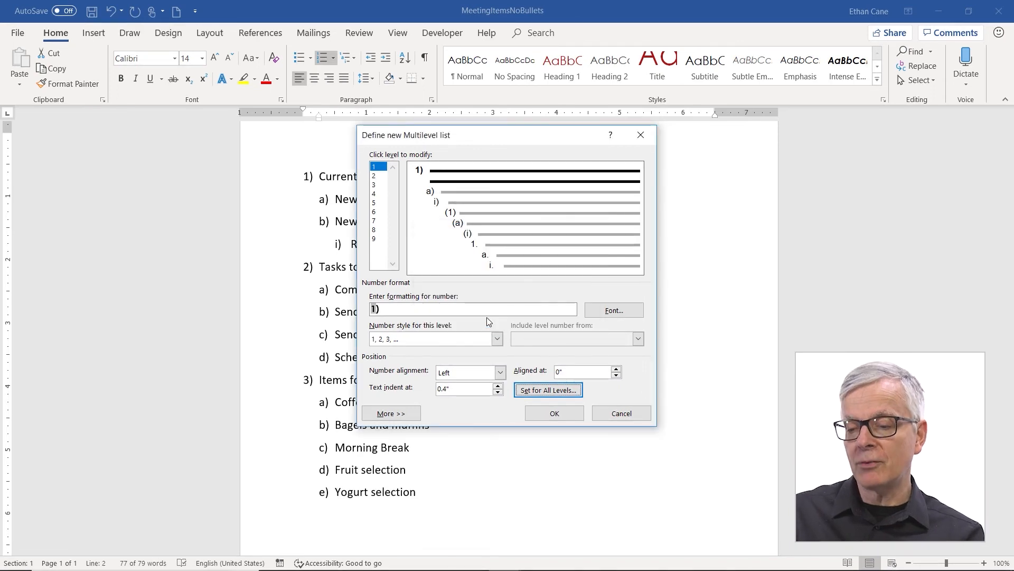
Set the number font style of level 2 in the new multilevel list to Italic
click(379, 175)
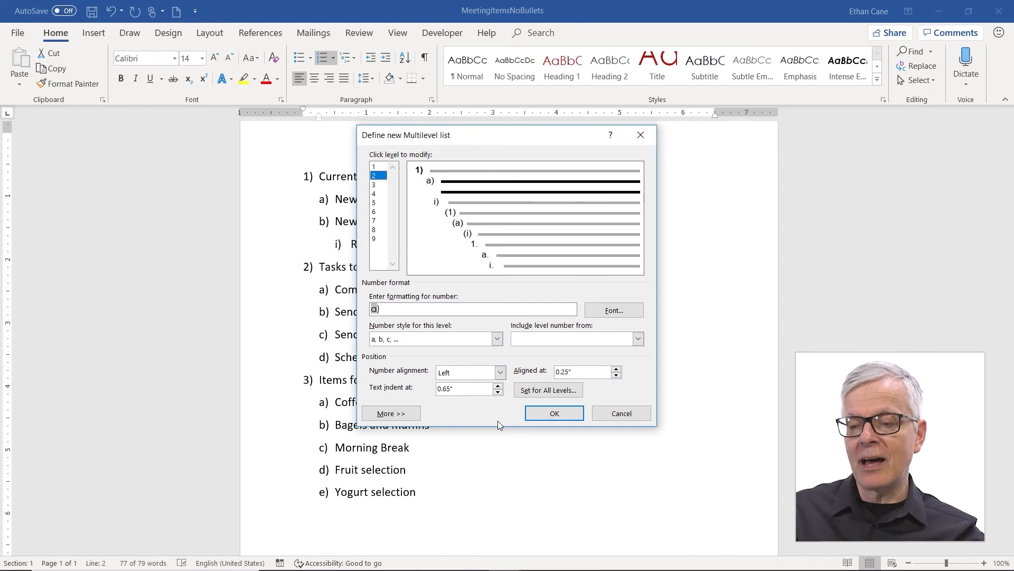
click(610, 310)
click(575, 178)
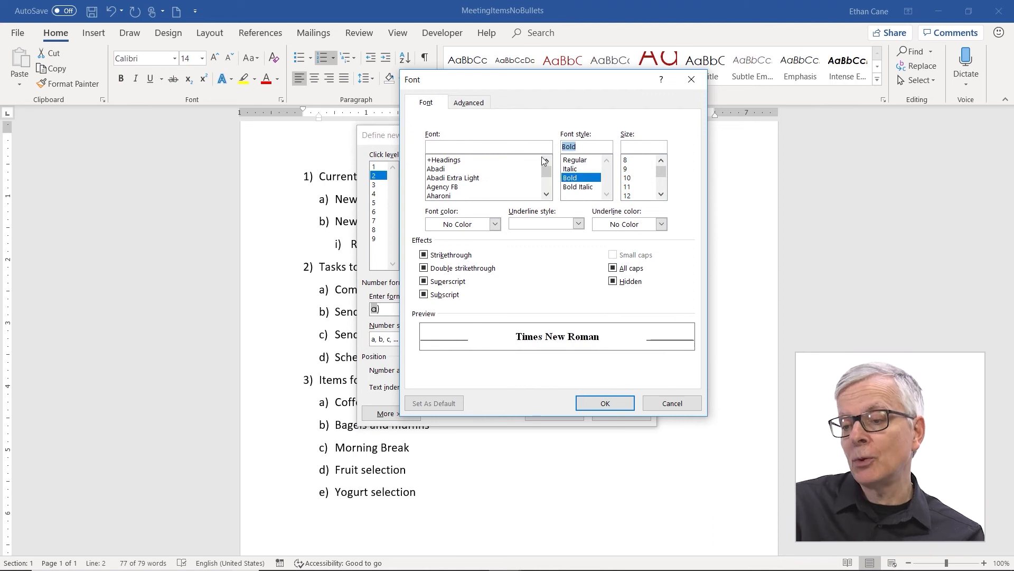
click(570, 168)
click(591, 410)
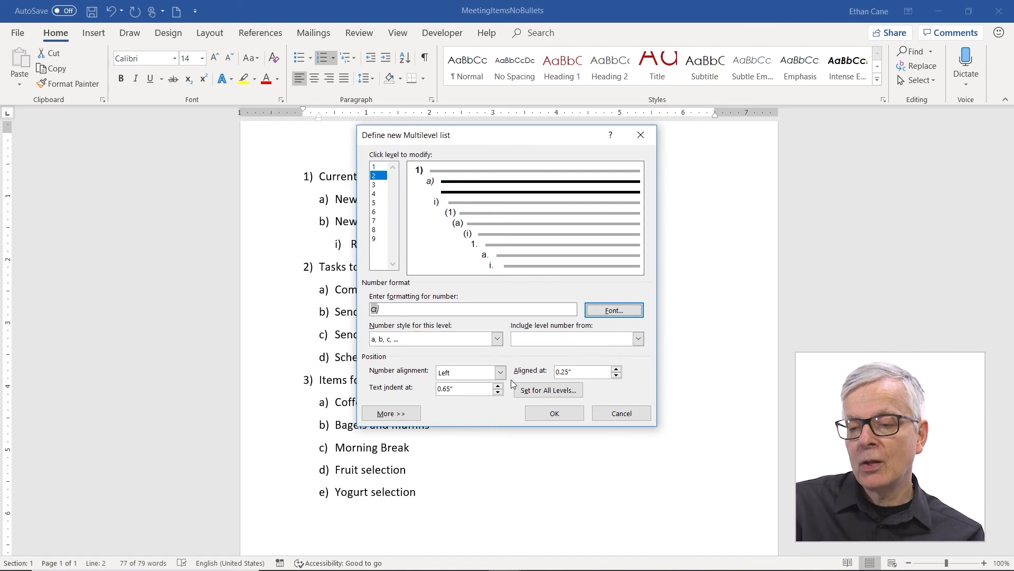
Check the level 2 number style and the level 3 settings, and apply the new multilevel list definition to the meeting items
click(497, 339)
click(496, 338)
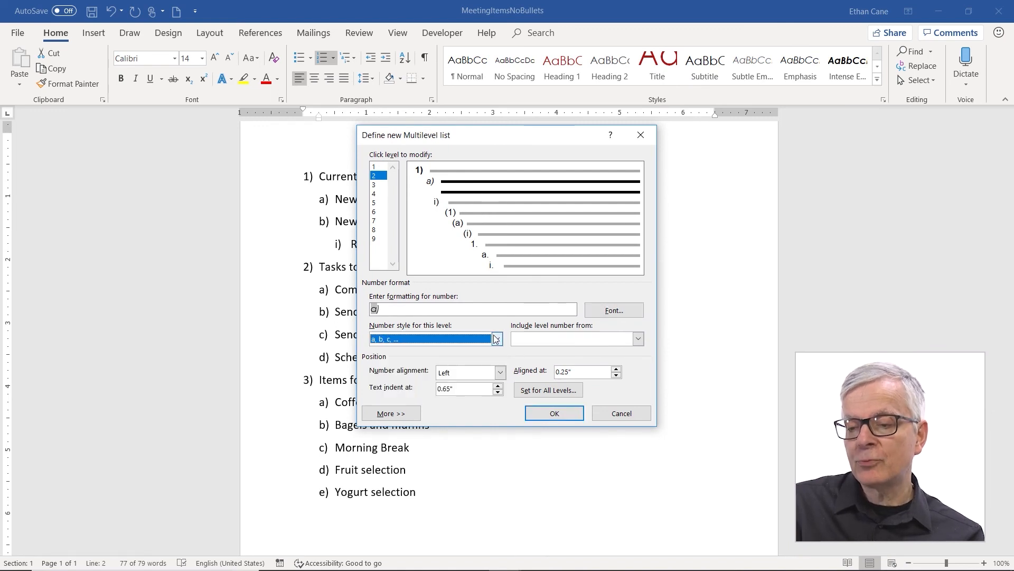
click(375, 186)
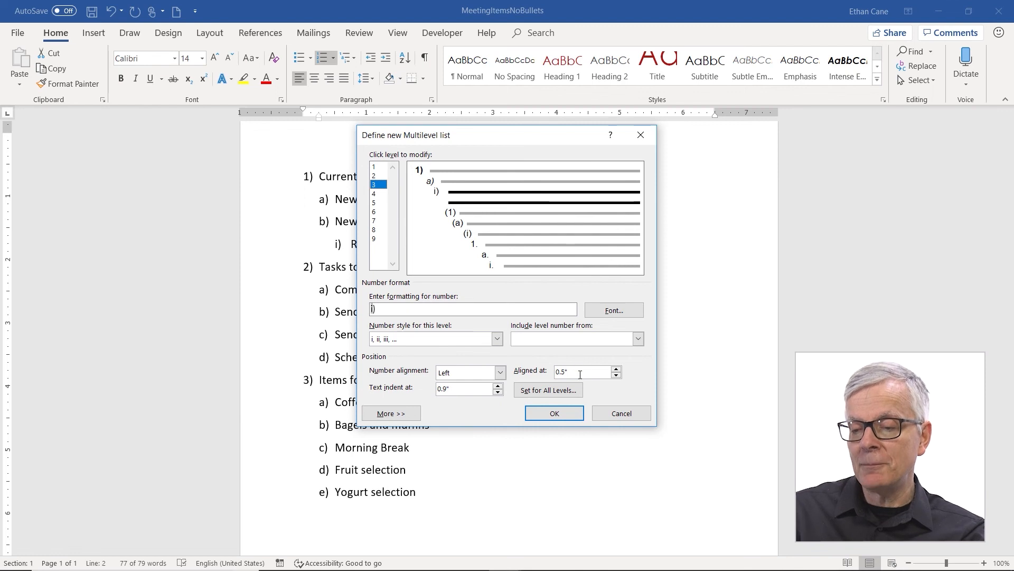
click(561, 417)
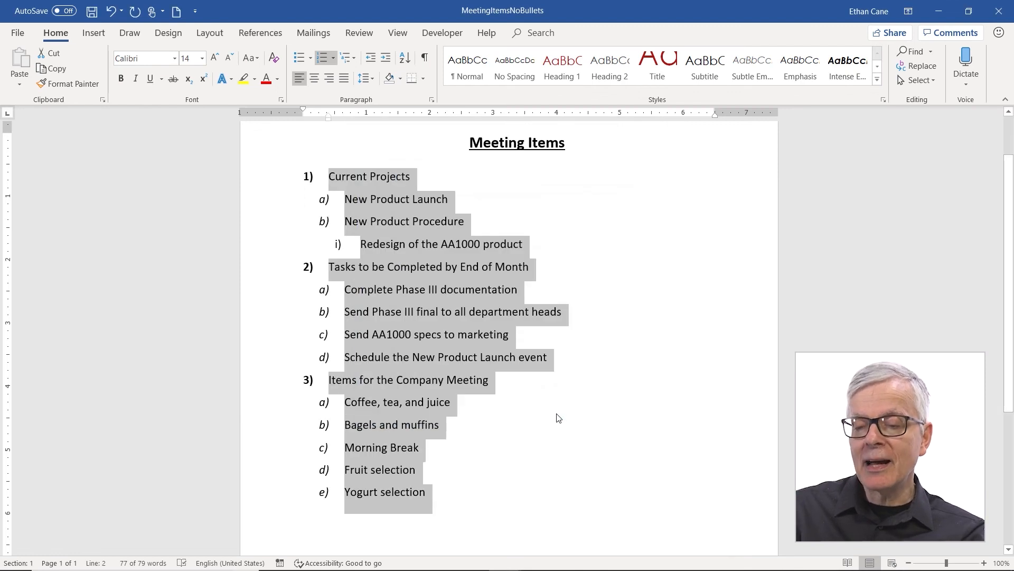